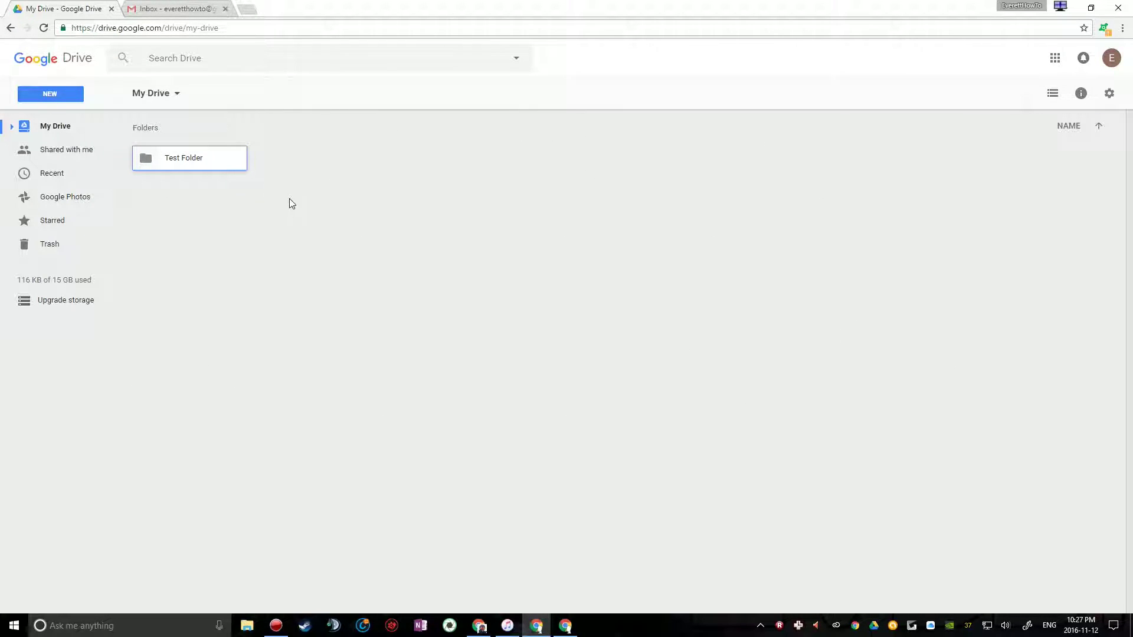
Bring up the right-click action menu for Test Folder in My Drive
right_click(191, 164)
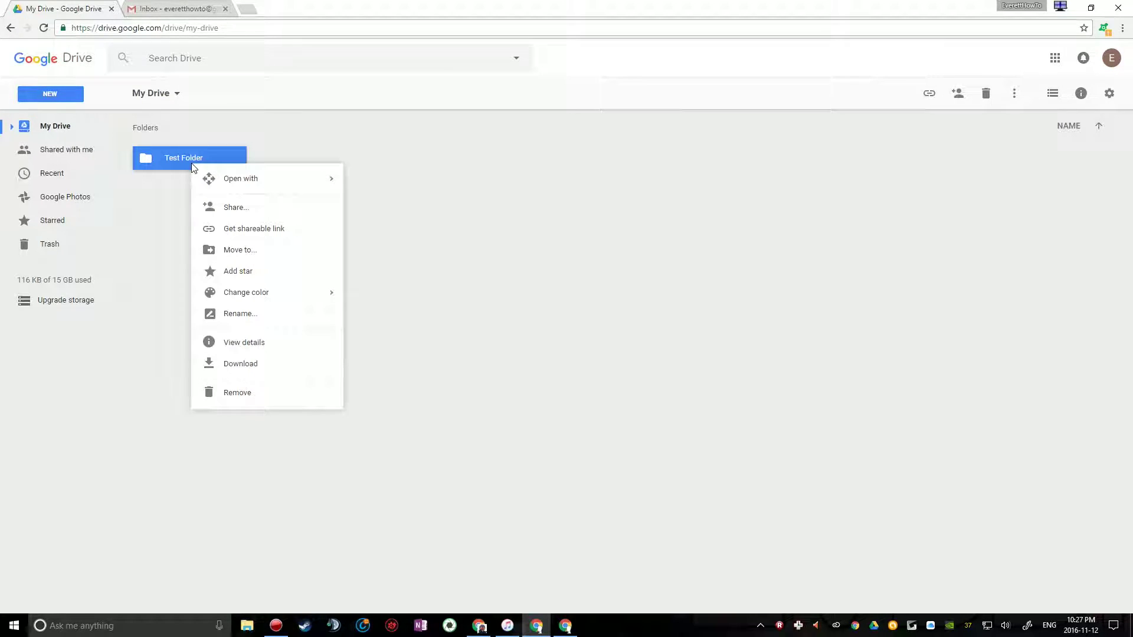
left_click(169, 187)
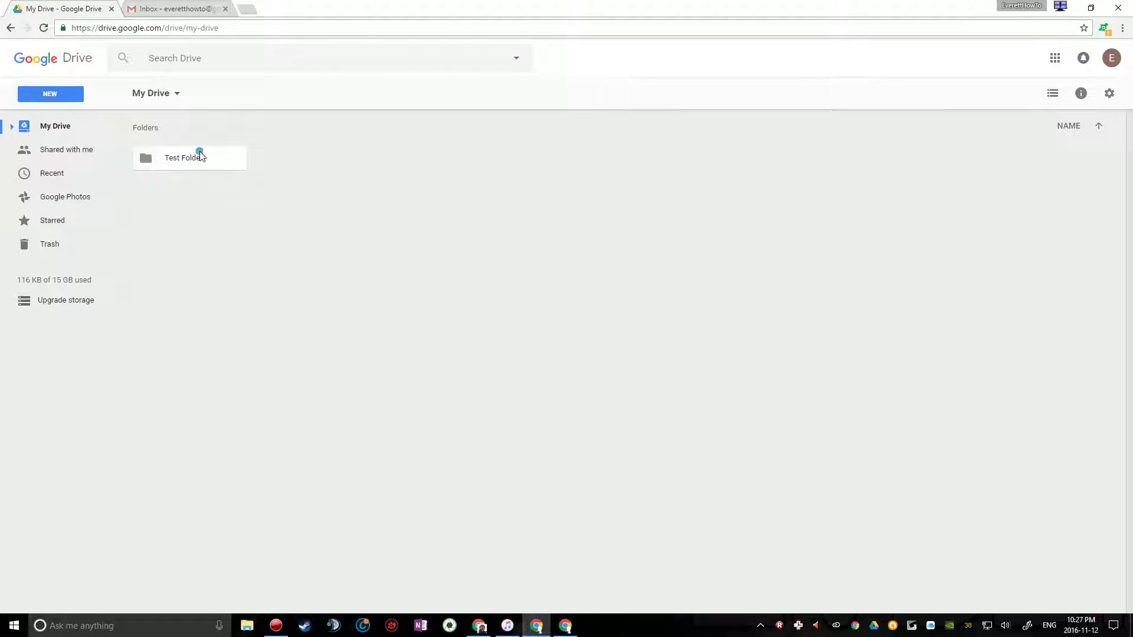
left_click(197, 152)
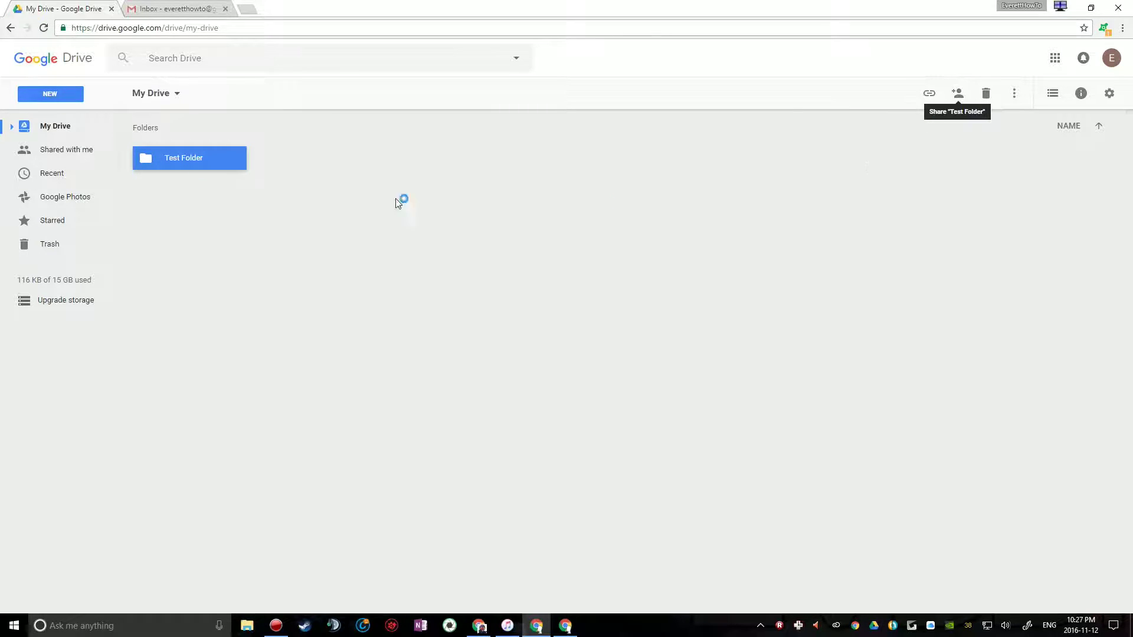
left_click(325, 141)
right_click(190, 159)
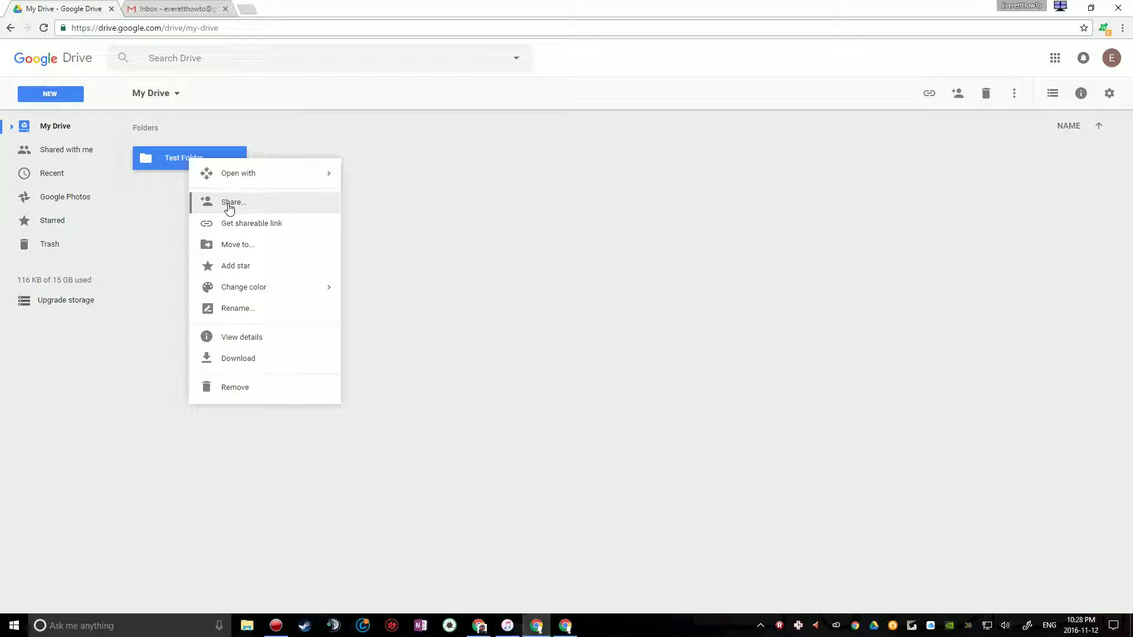
Open Share for Test Folder and add the recipient's Yahoo e-mail address under People
left_click(229, 204)
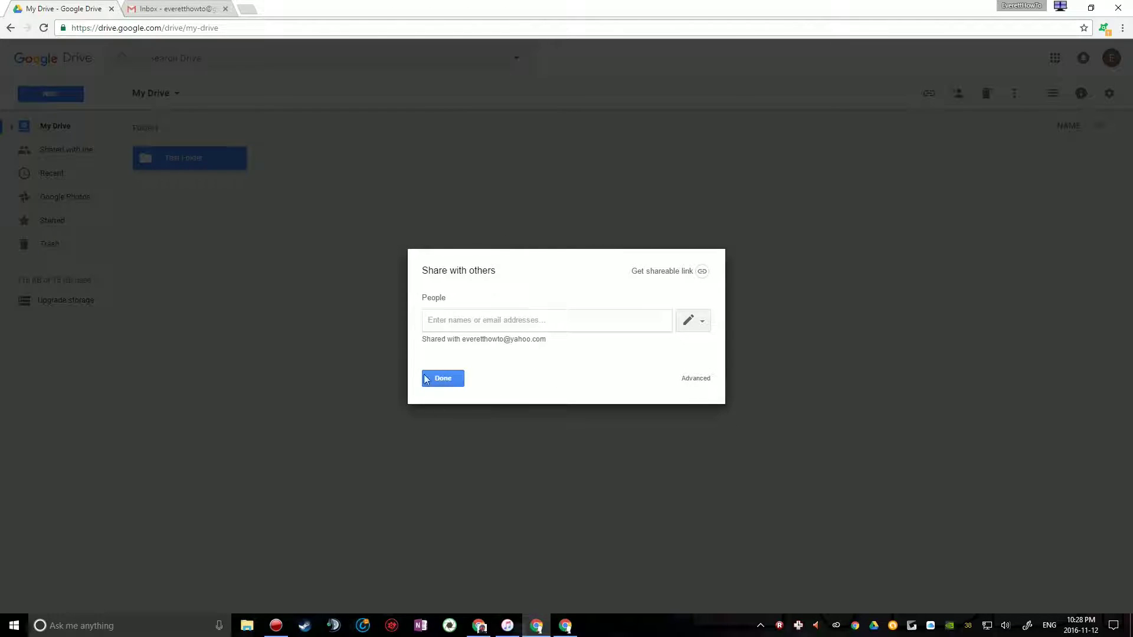
left_click(522, 314)
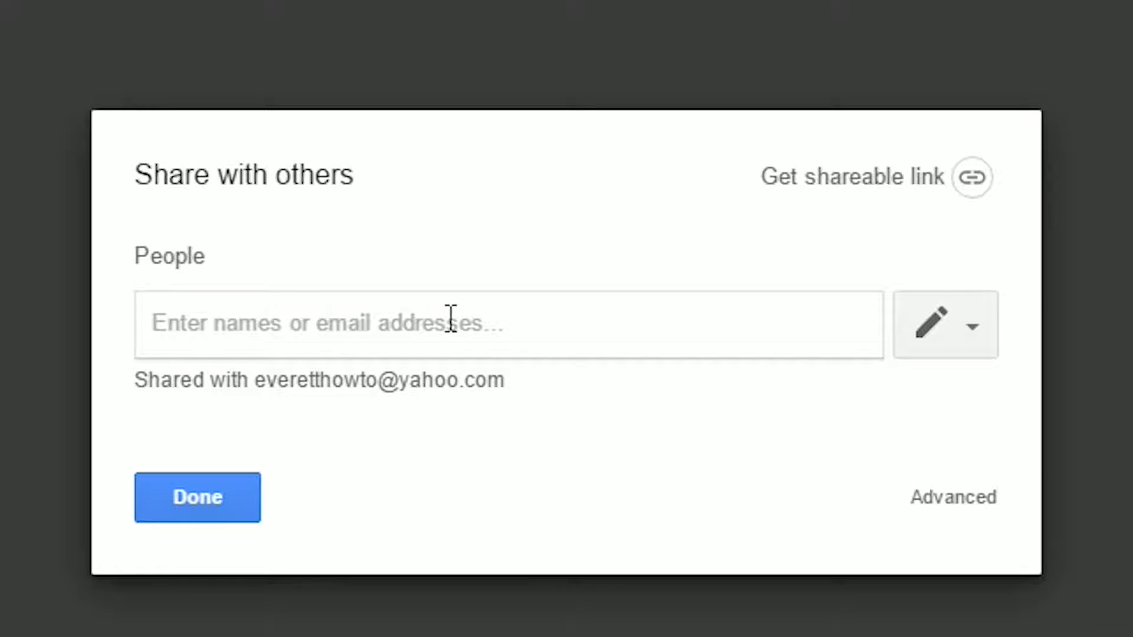
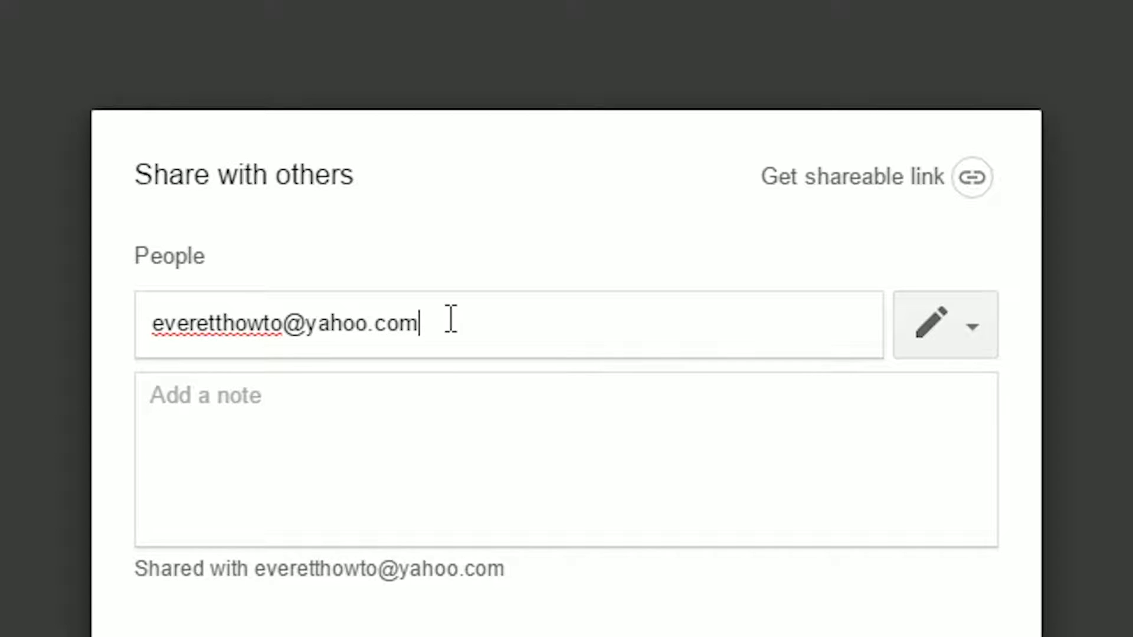
left_click(545, 499)
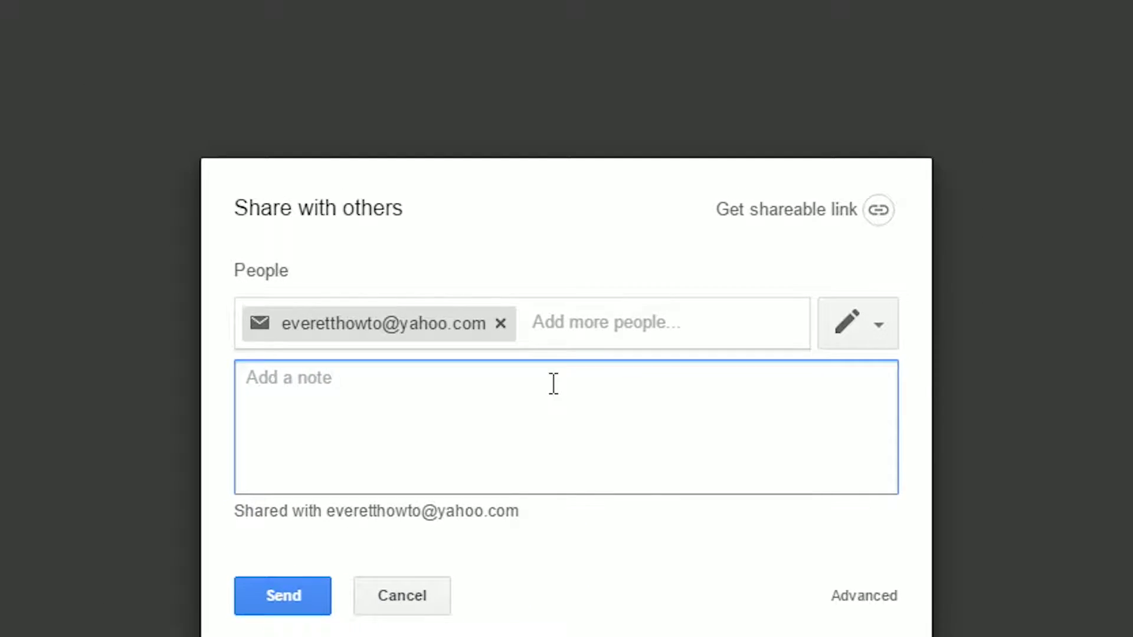
Send the Test Folder invitation and answer Yes to the Are you sure? prompt
left_click(293, 593)
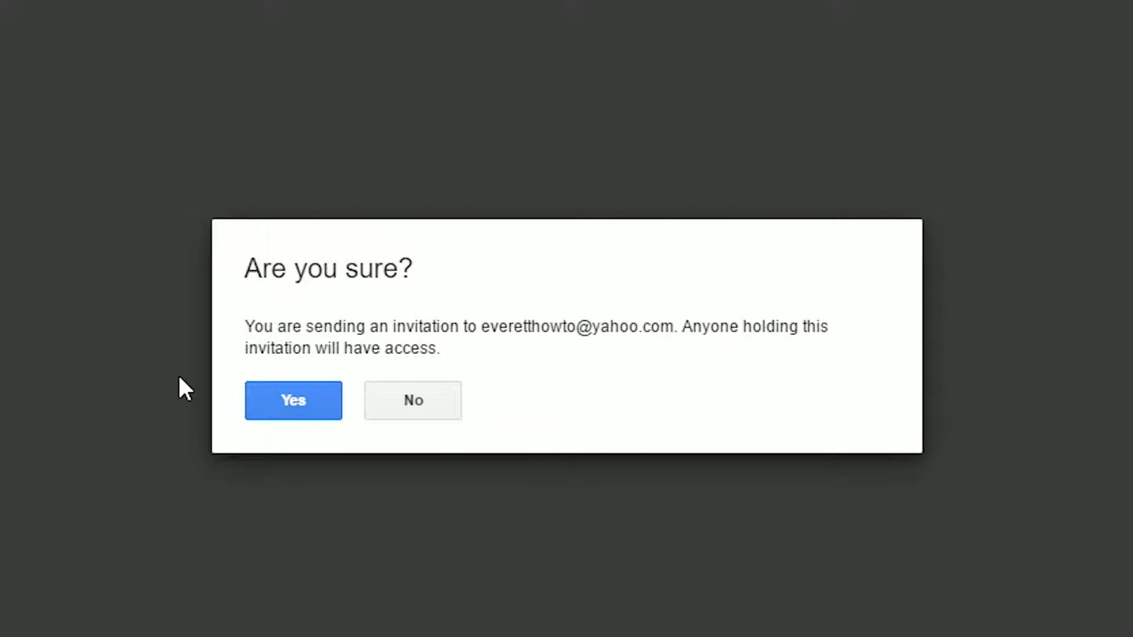
left_click(277, 399)
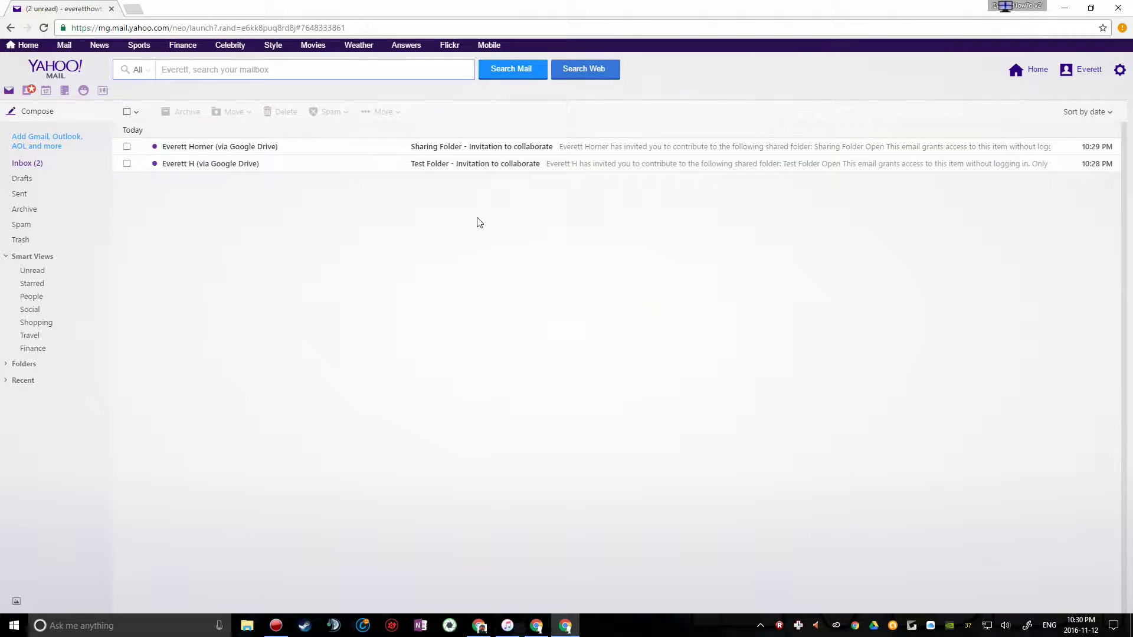
Open the 'Sharing Folder - Invitation to collaborate' email and show its images
left_click(513, 154)
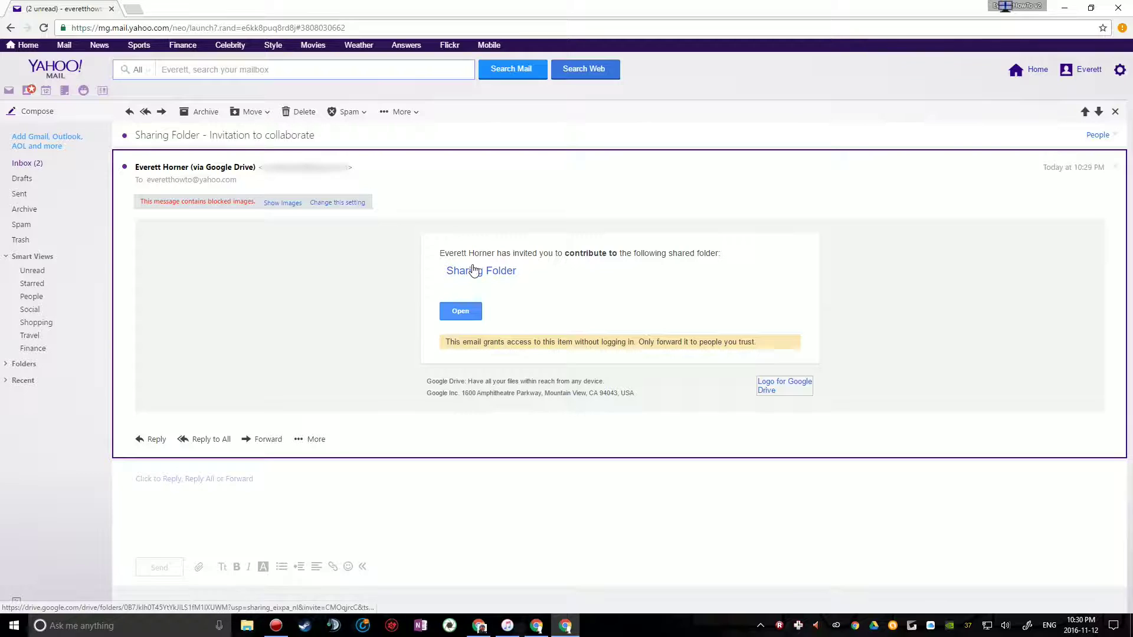
left_click(284, 203)
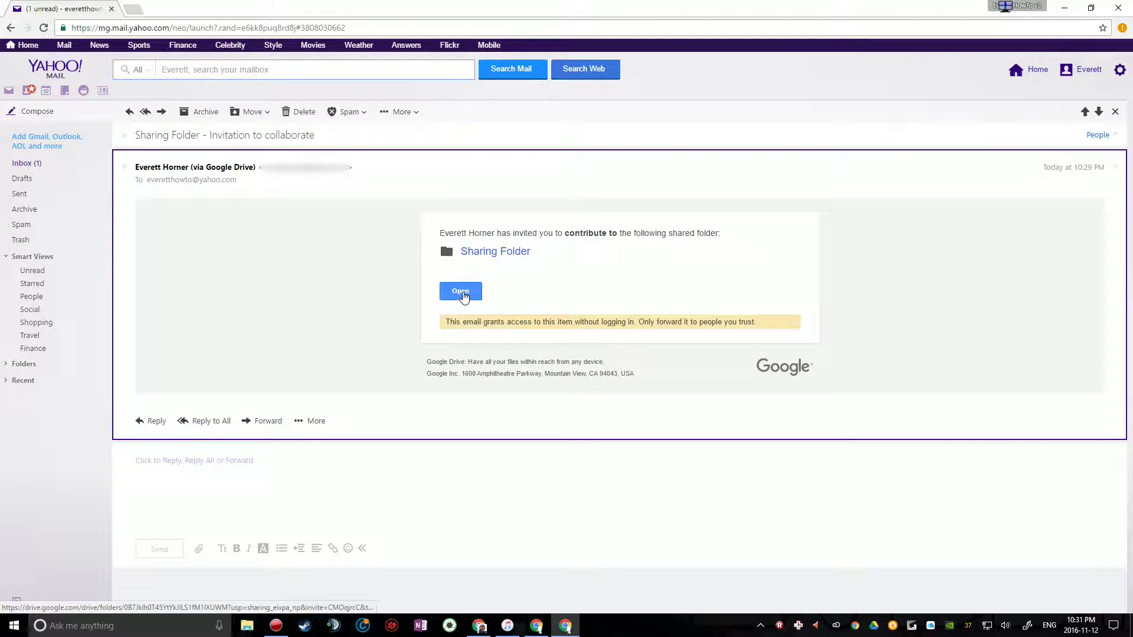
Follow the shared-folder link and sign in with the recipient's Gmail address and password
left_click(466, 293)
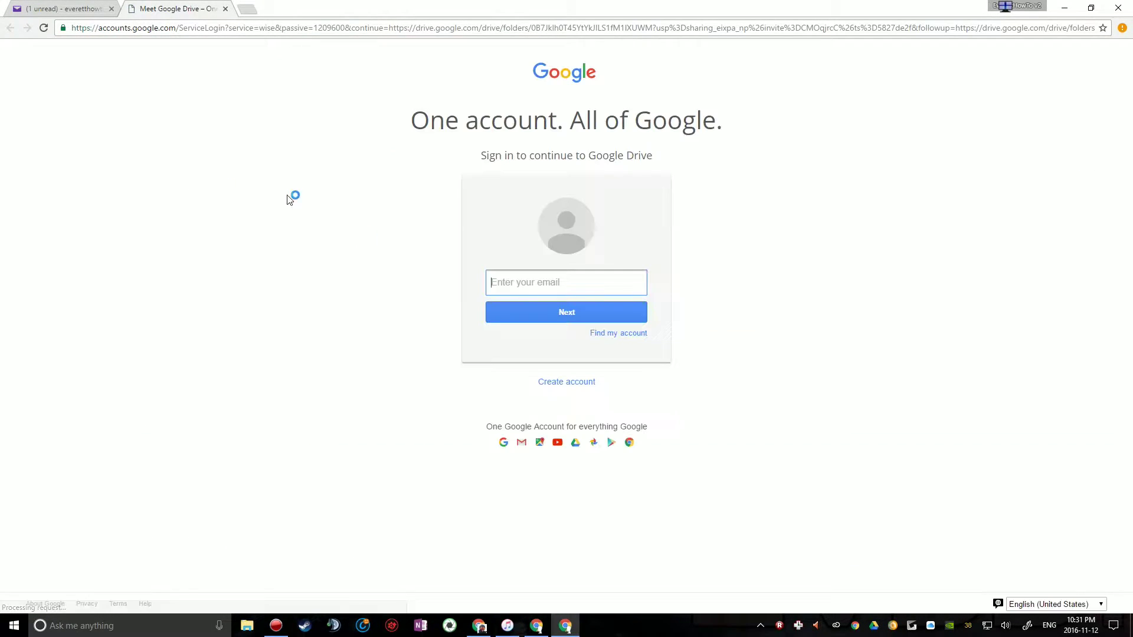
left_click(564, 282)
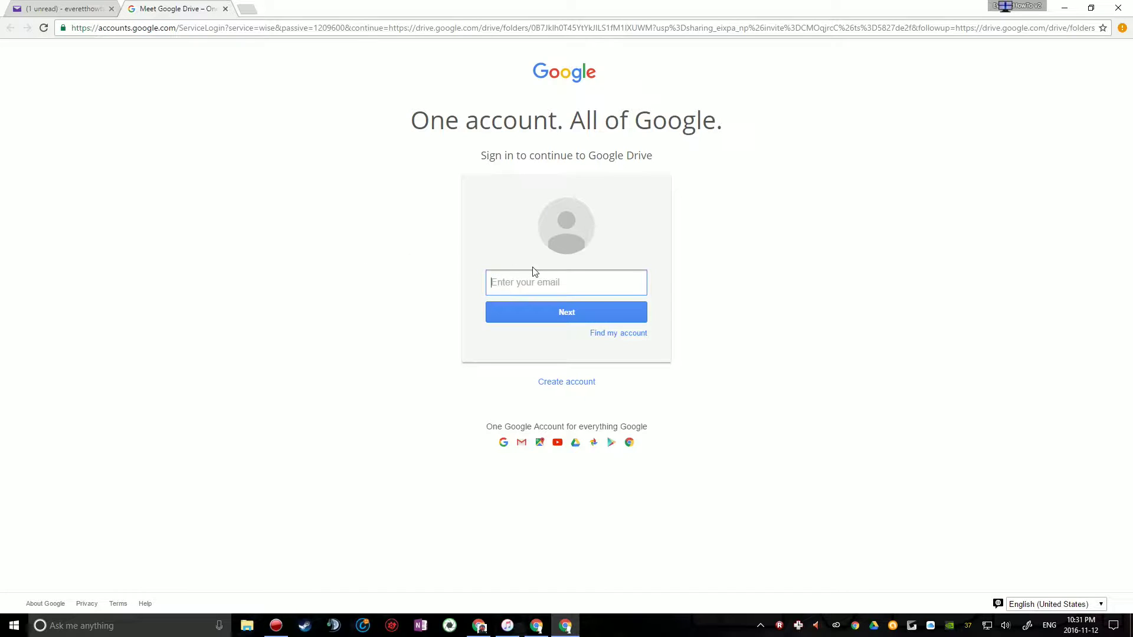
left_click(539, 291)
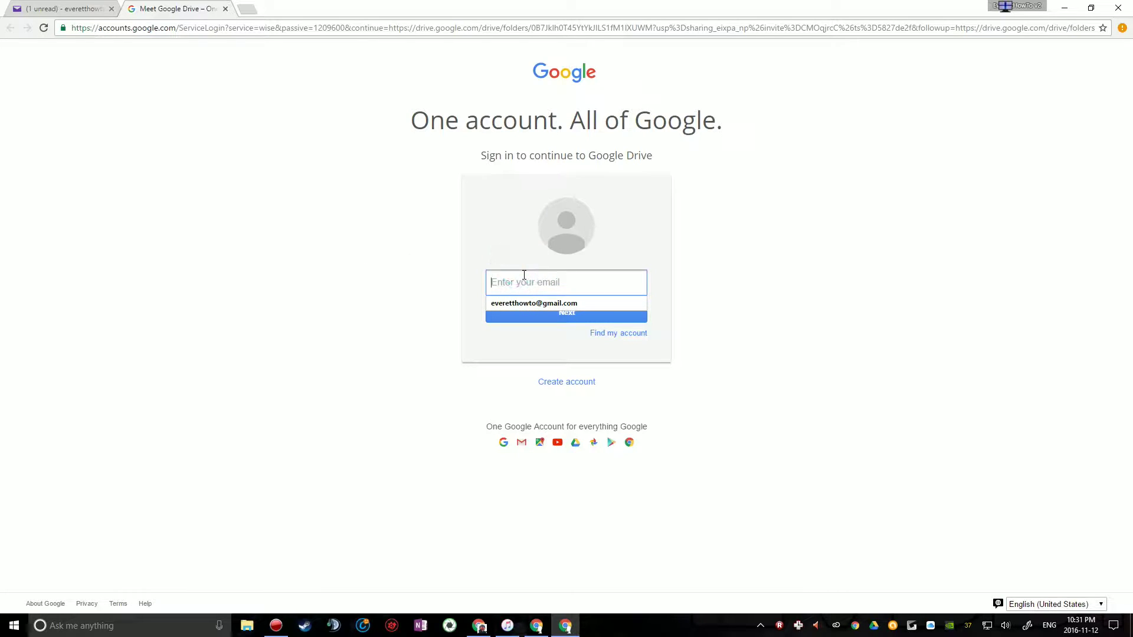
key("Return")
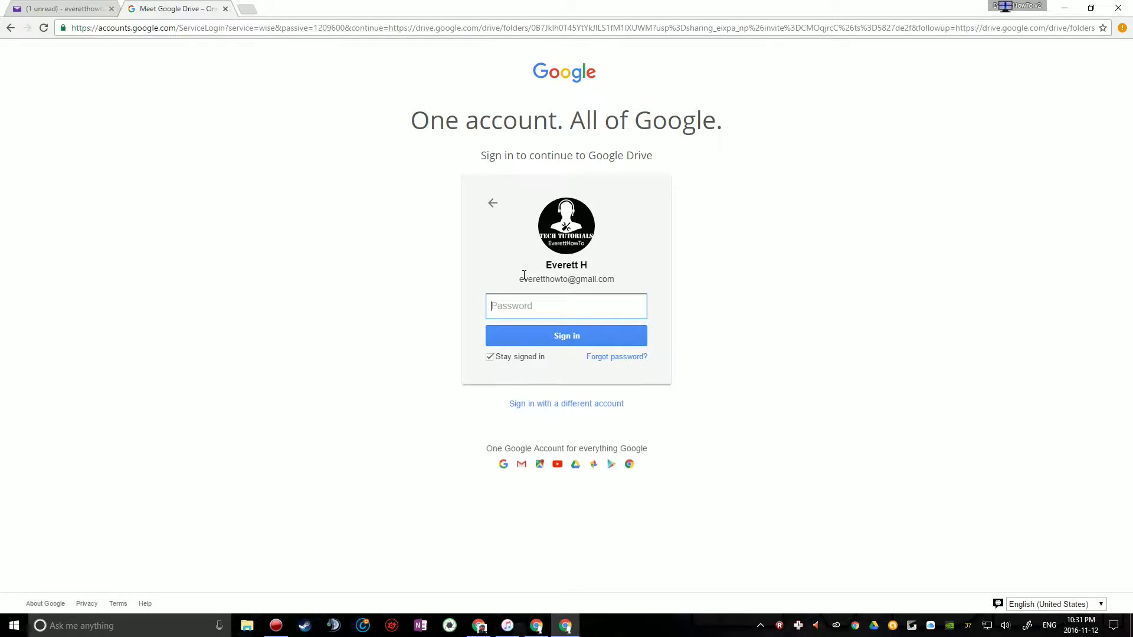
type("***********")
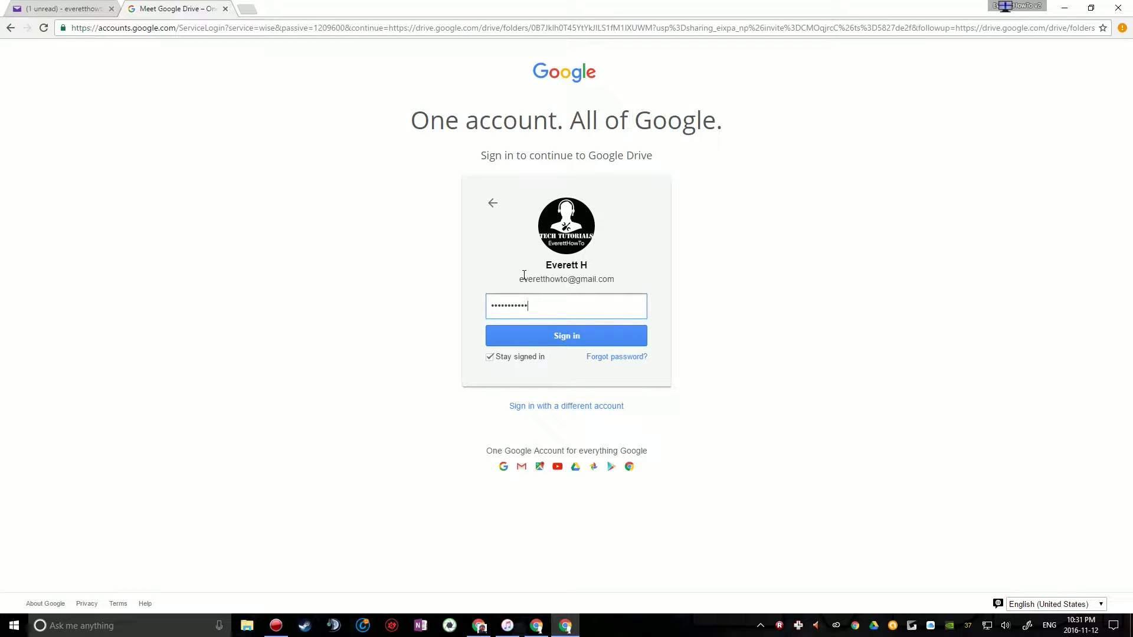
key("Return")
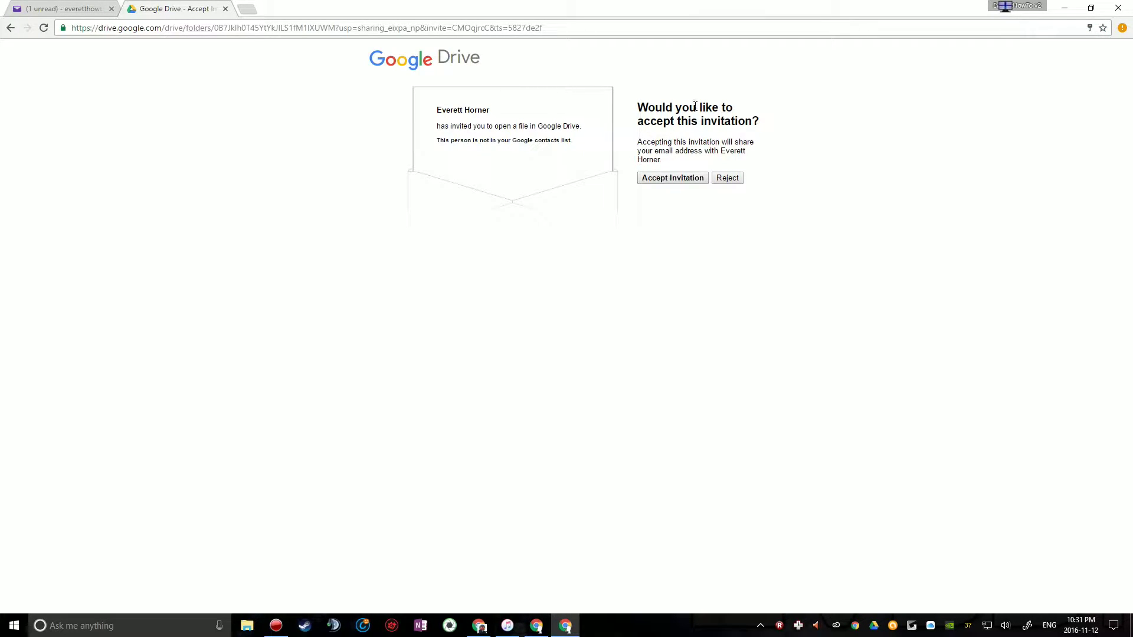
Accept the invitation to open Sharing Folder with the Tutorials Profile Picture file
left_click(682, 183)
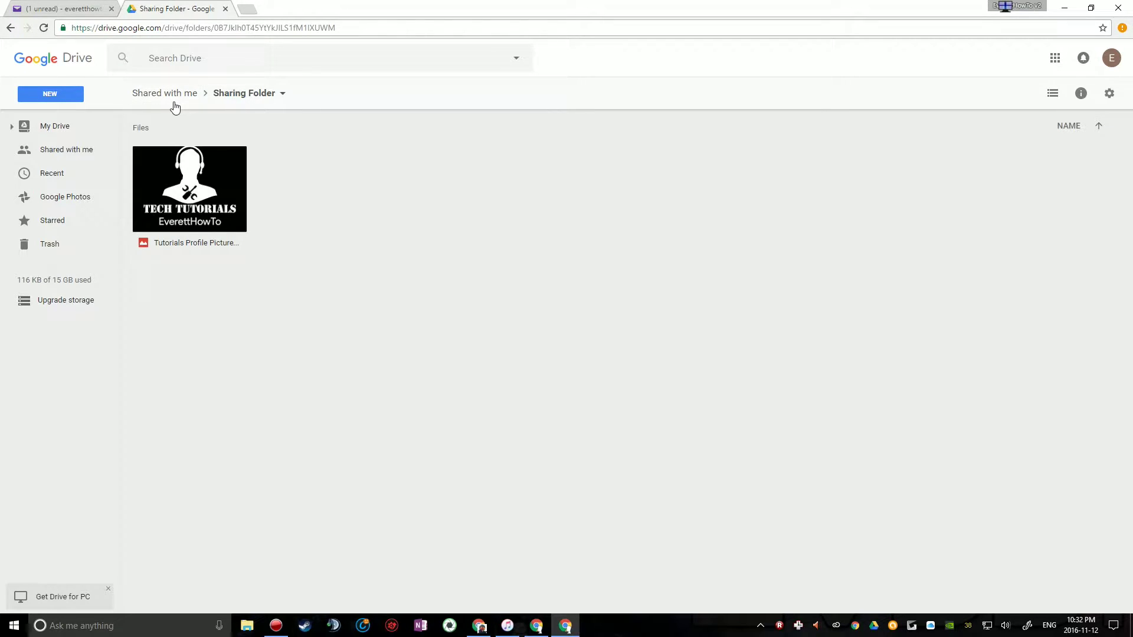
left_click(71, 127)
left_click(217, 164)
double_click(217, 164)
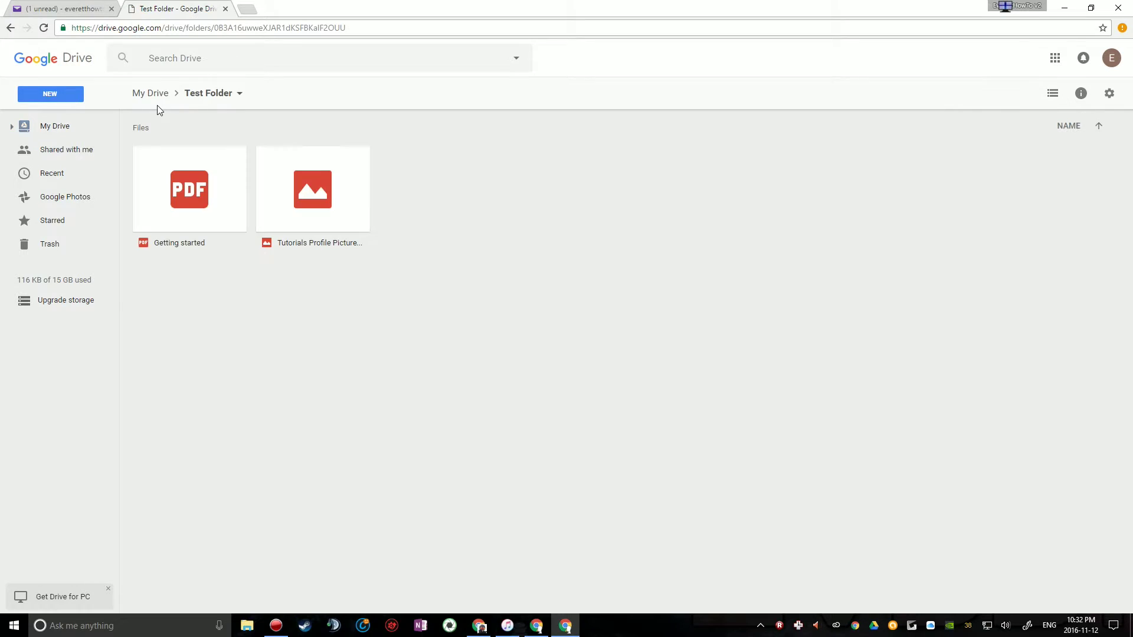
left_click(70, 152)
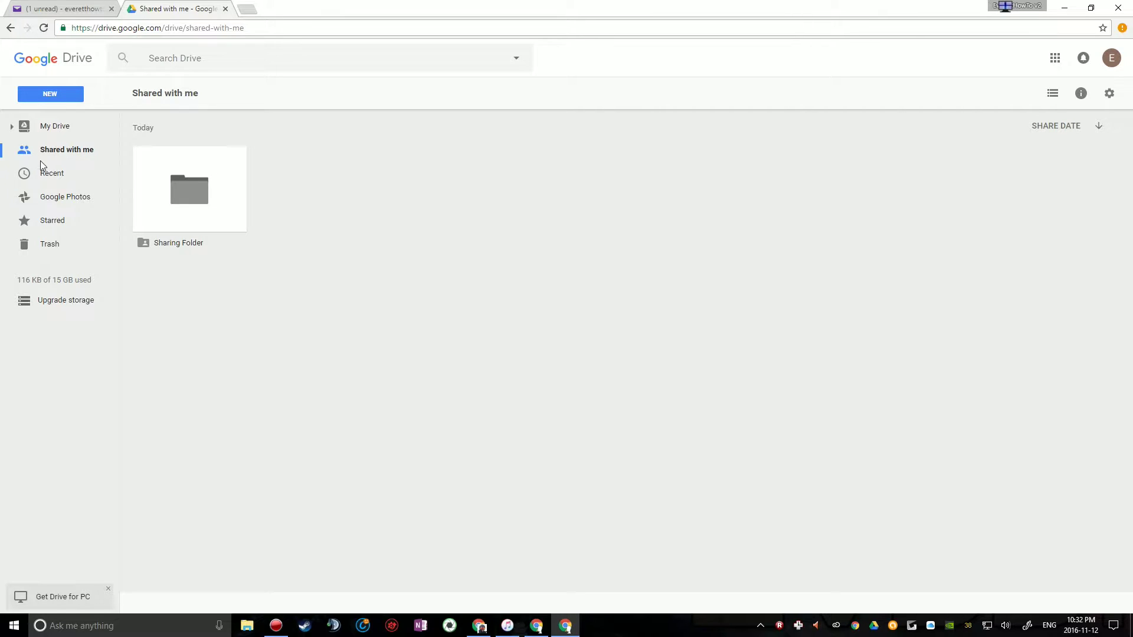
double_click(168, 196)
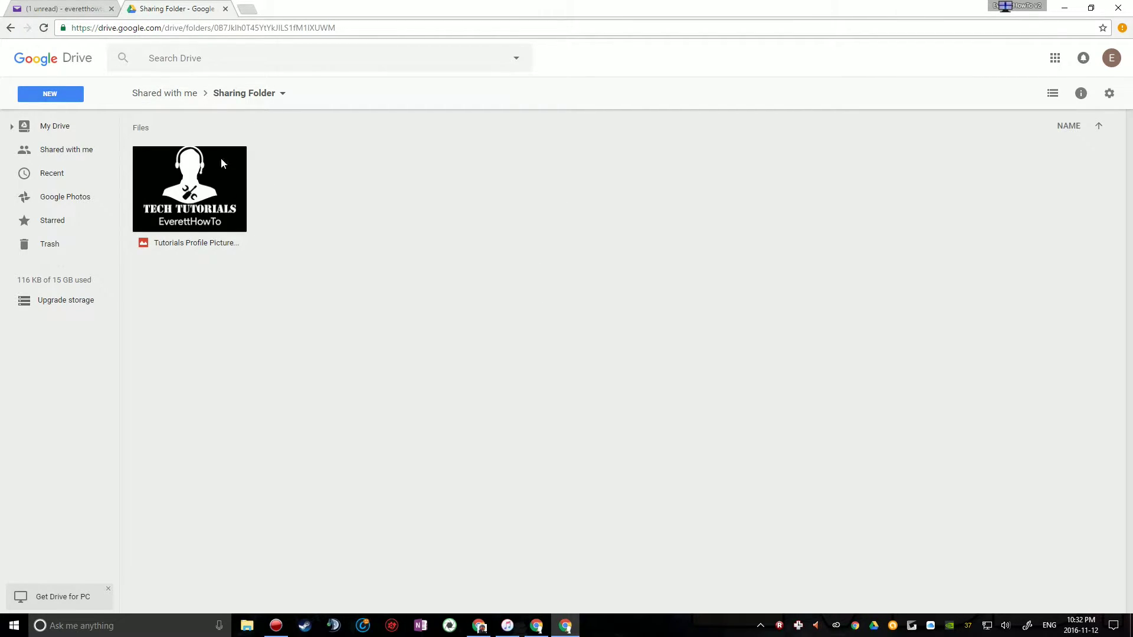
From Shared with me, add Sharing Folder to My Drive and view it beside Test Folder
left_click(191, 107)
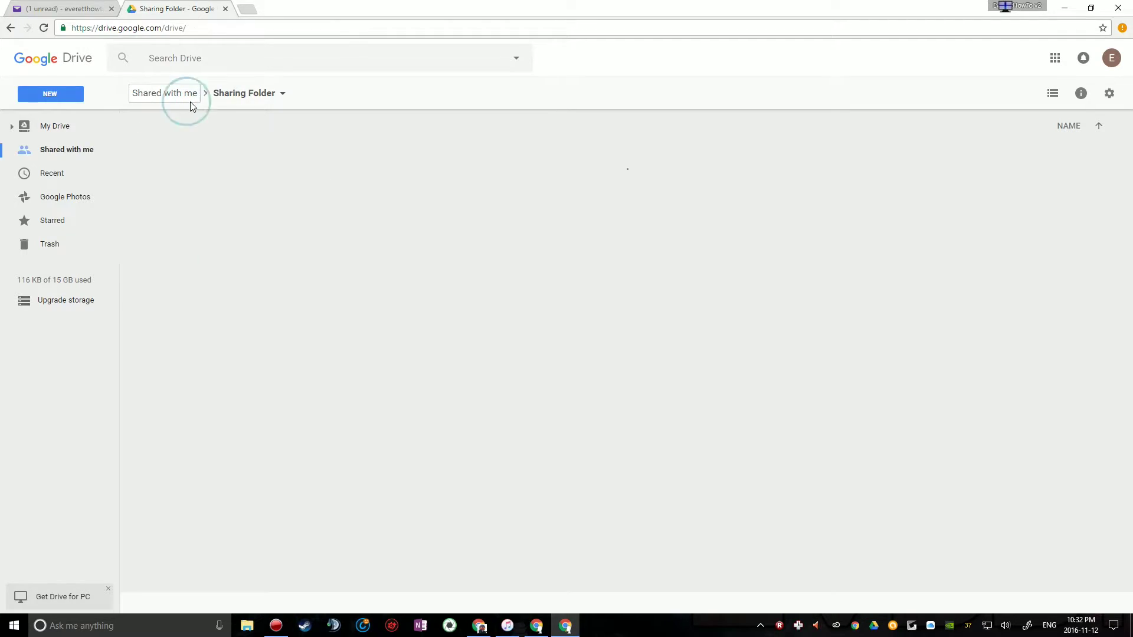
left_click(178, 158)
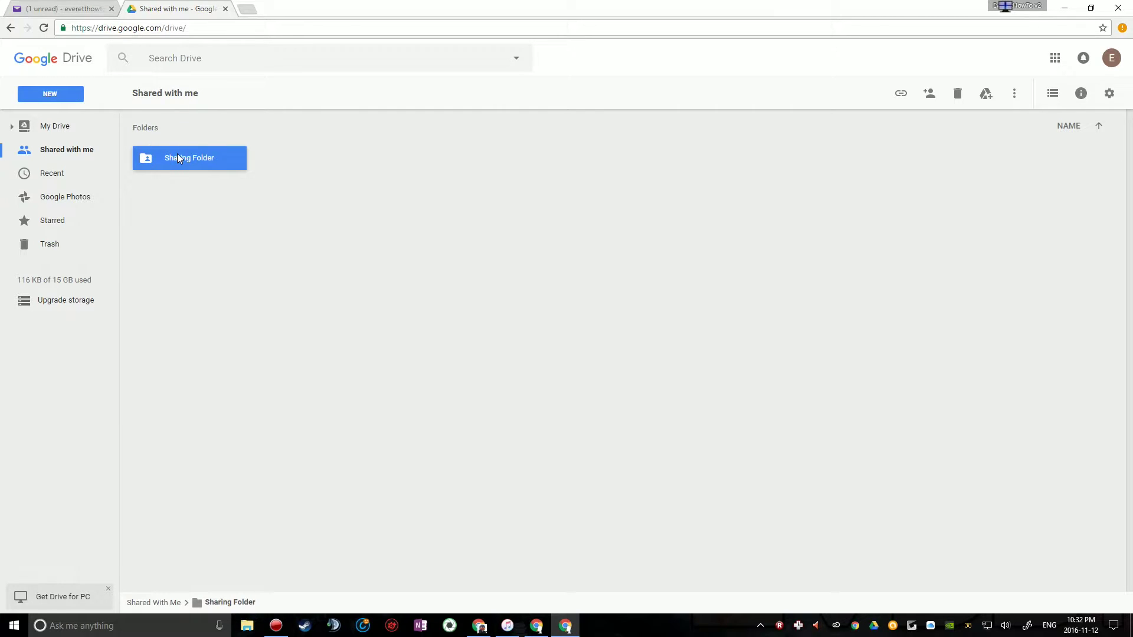
right_click(177, 154)
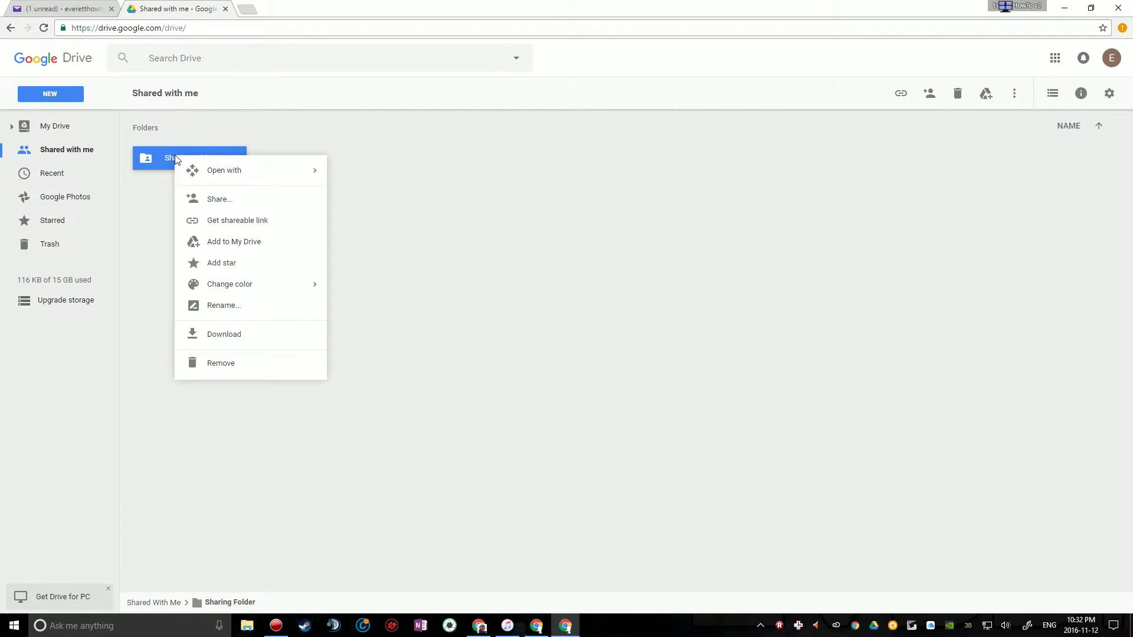
left_click(263, 250)
left_click(155, 201)
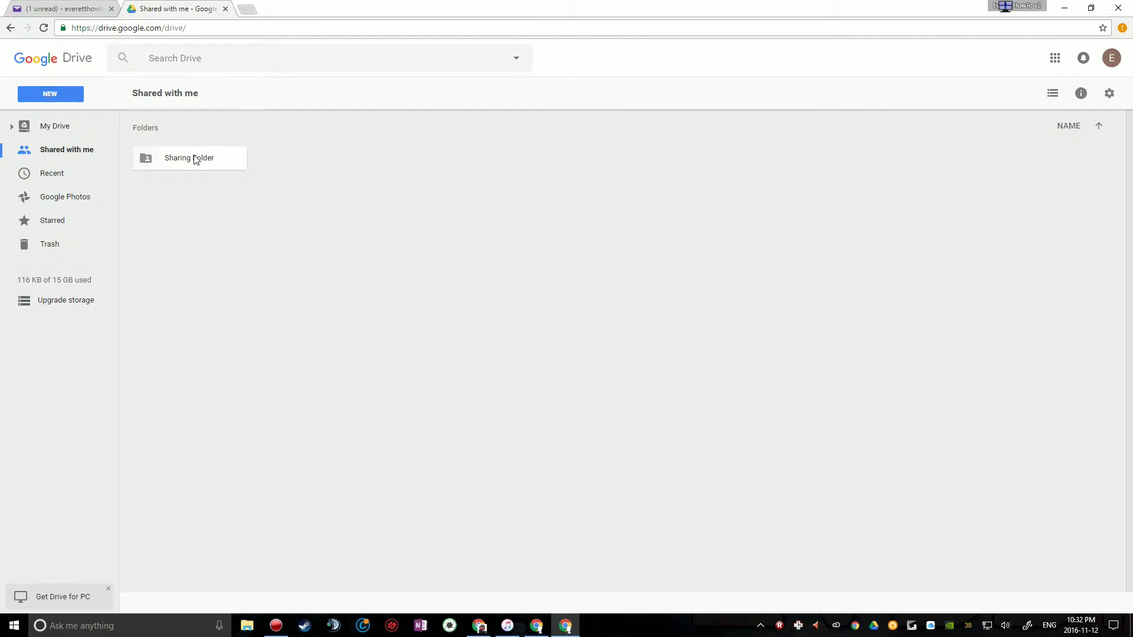
right_click(195, 156)
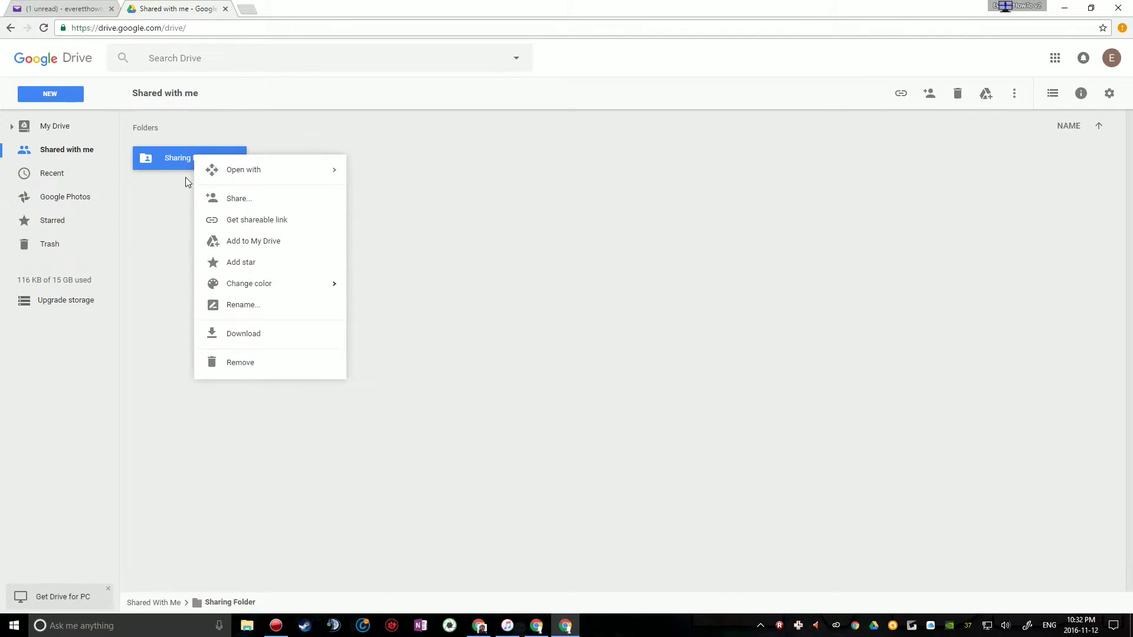
left_click(250, 248)
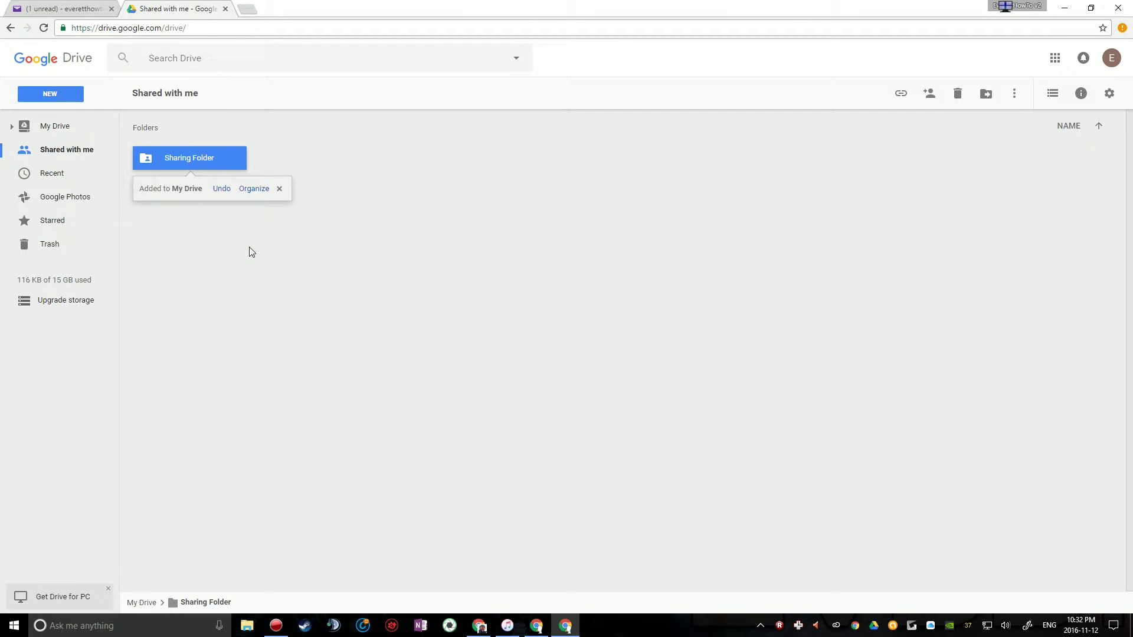
left_click(62, 125)
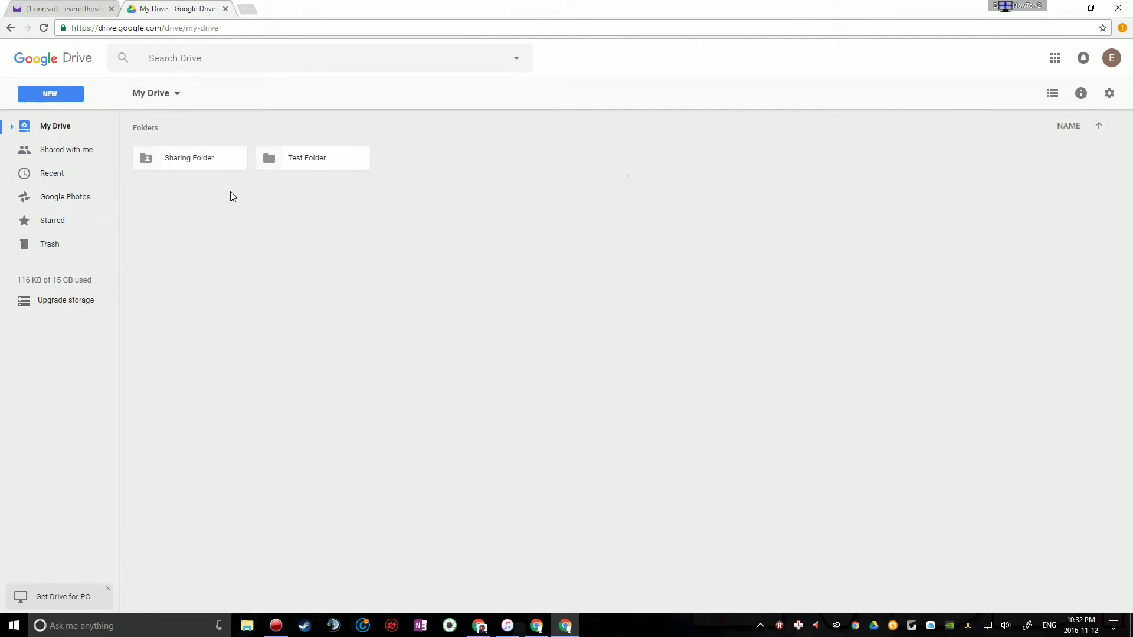
left_click(201, 161)
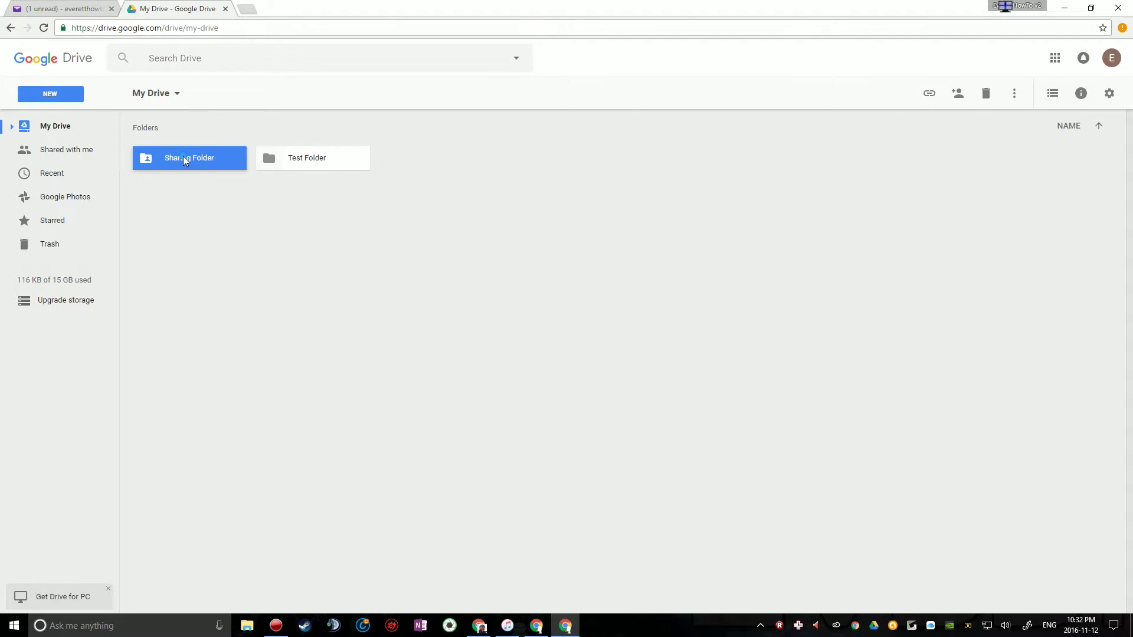
left_click_drag(184, 161, 196, 202)
left_click(222, 153)
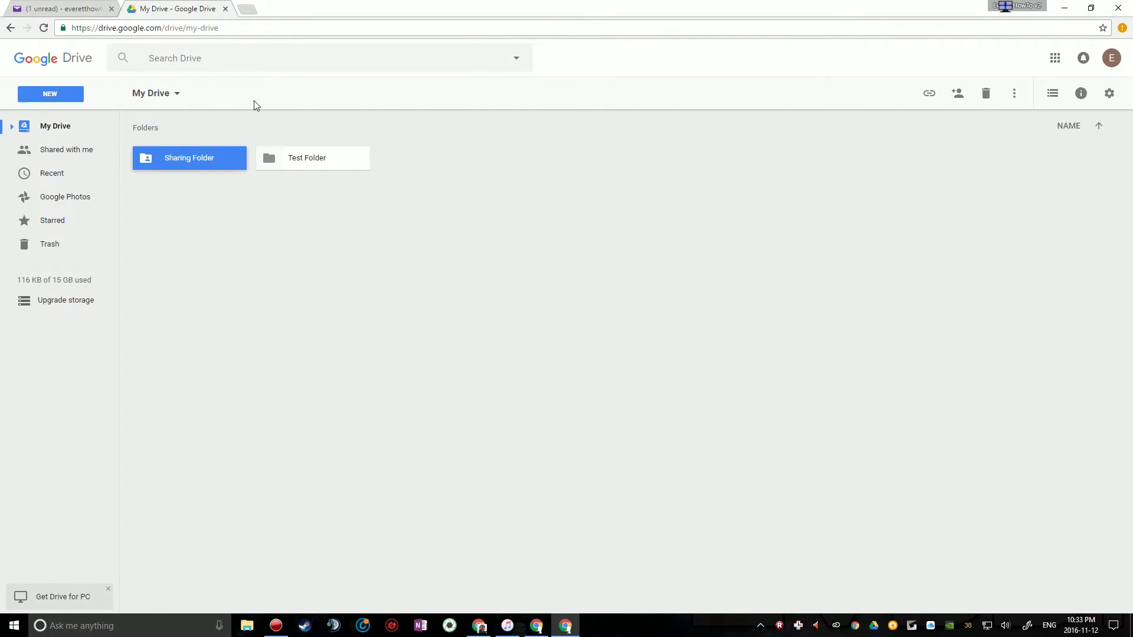
left_click_drag(176, 157, 157, 165)
left_click_drag(159, 120, 390, 143)
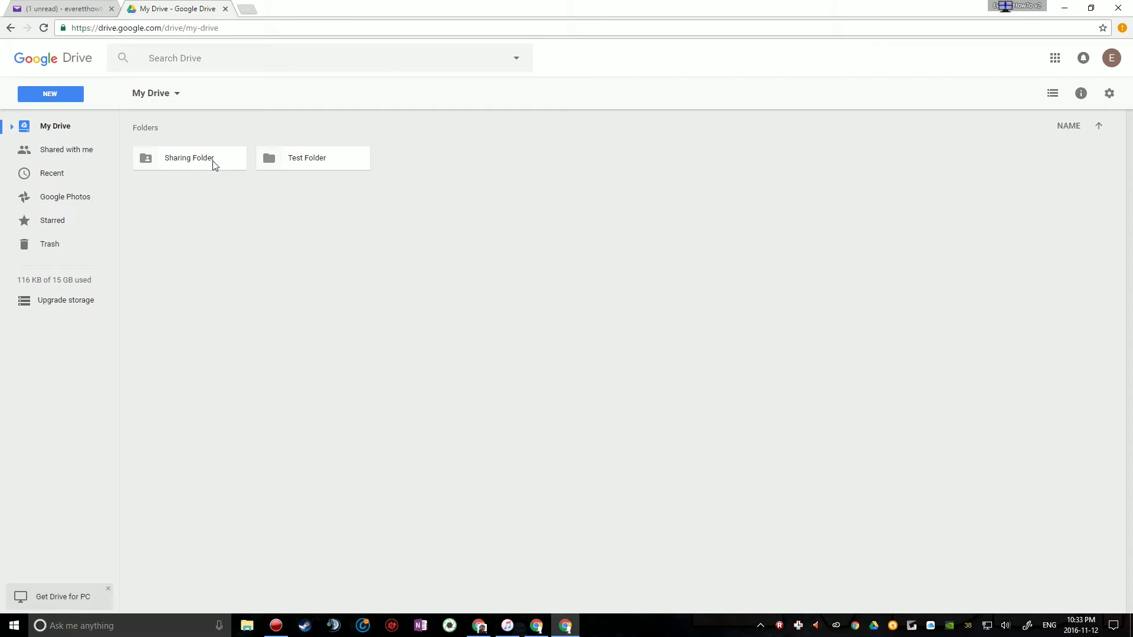